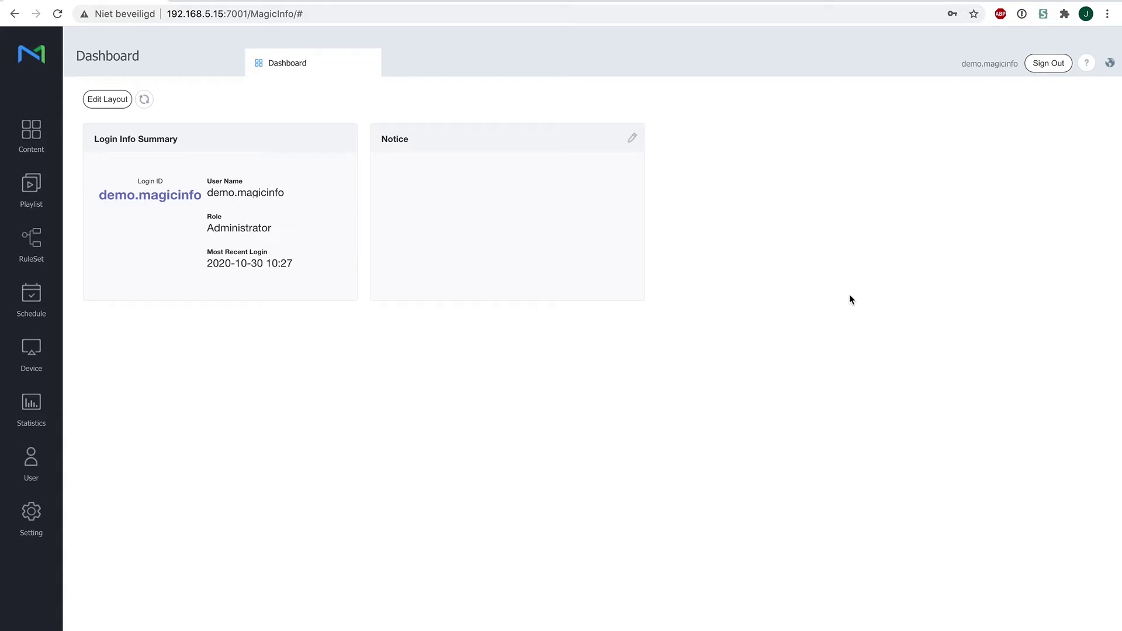
- Inspect the 43inch_S6 display's details and remote view, then close its dialog
left_click(39, 348)
left_click(341, 250)
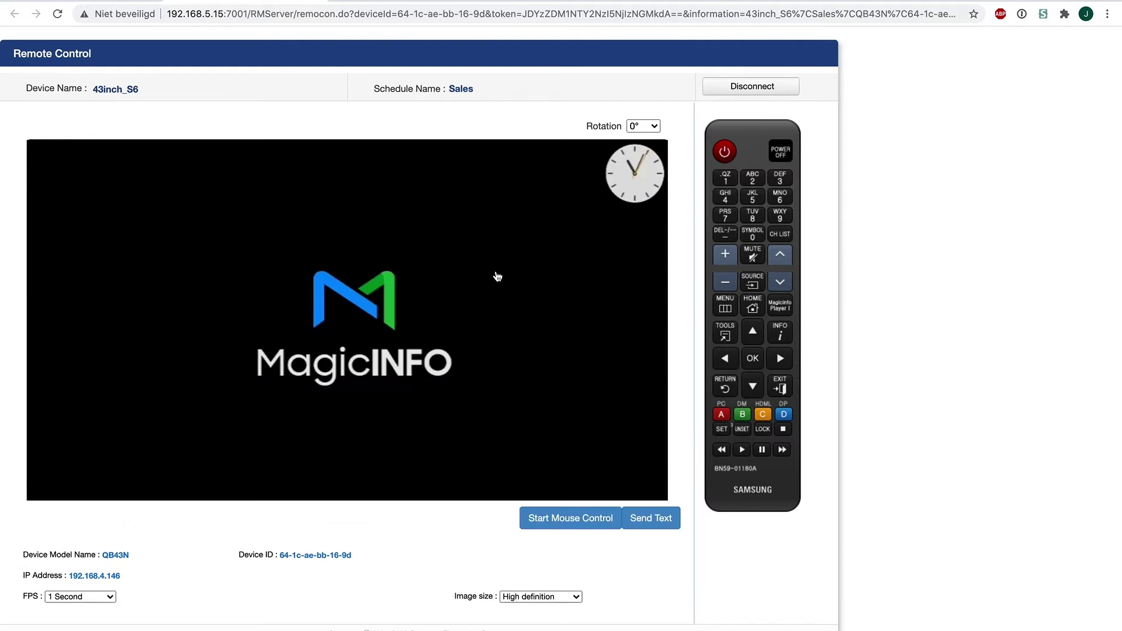
key("super+w")
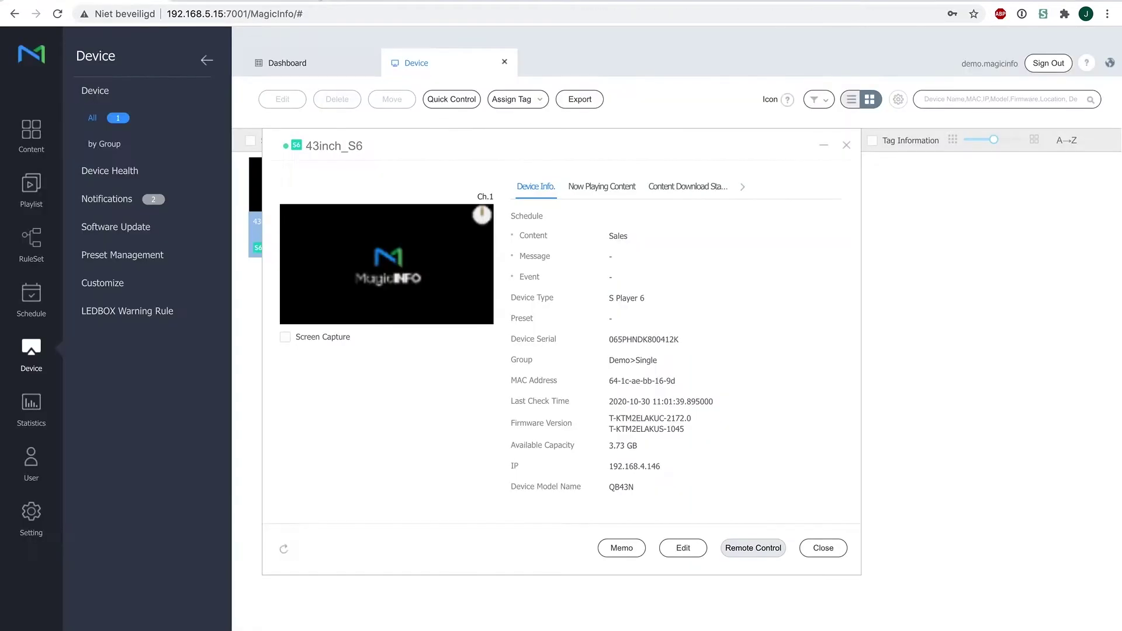
left_click(823, 548)
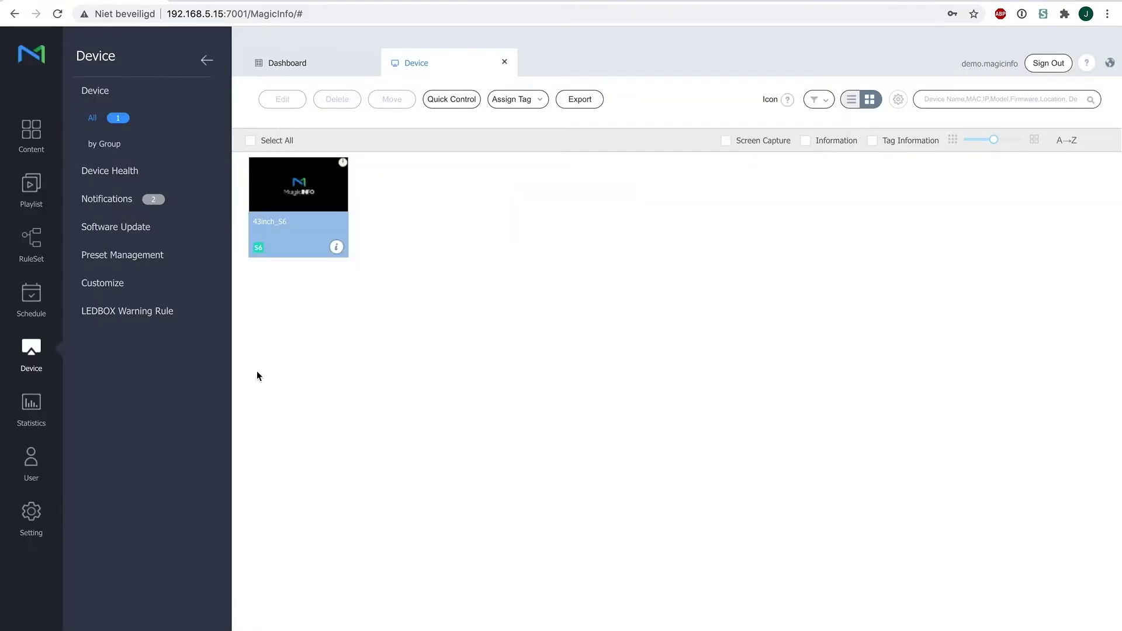
- Create a new Message schedule targeting S6 devices from the Schedule page
left_click(31, 298)
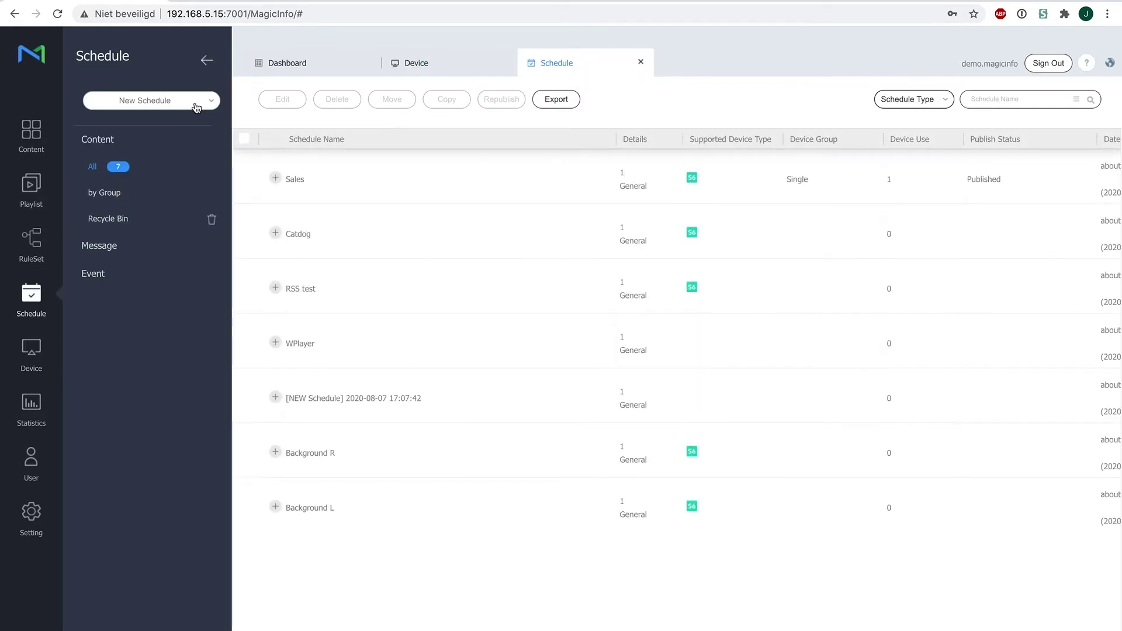
left_click(196, 108)
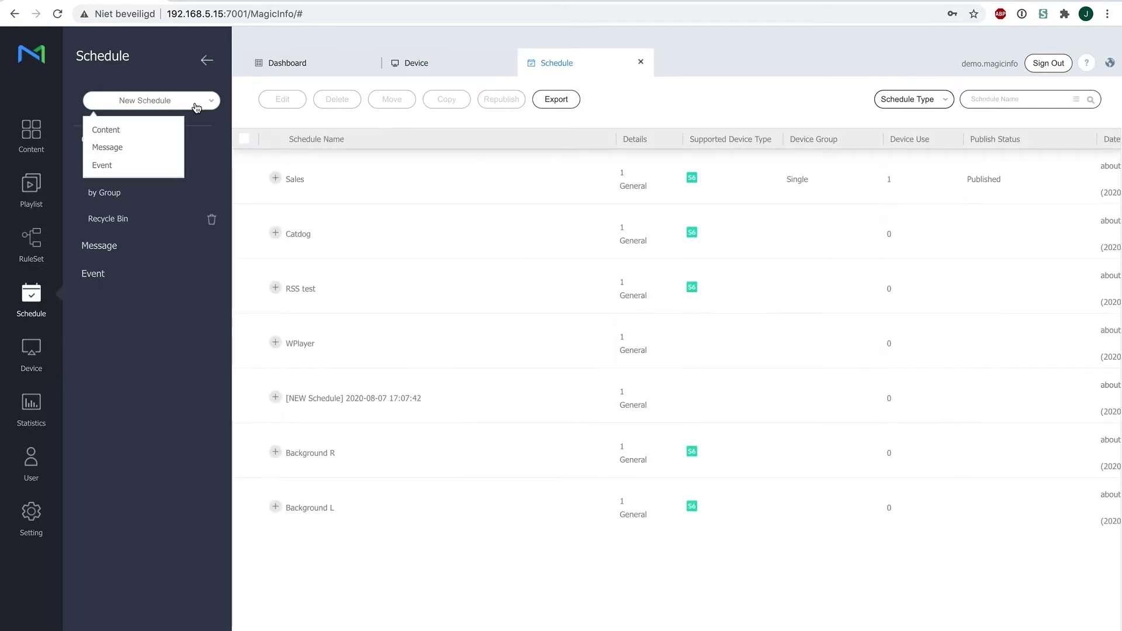
left_click(120, 153)
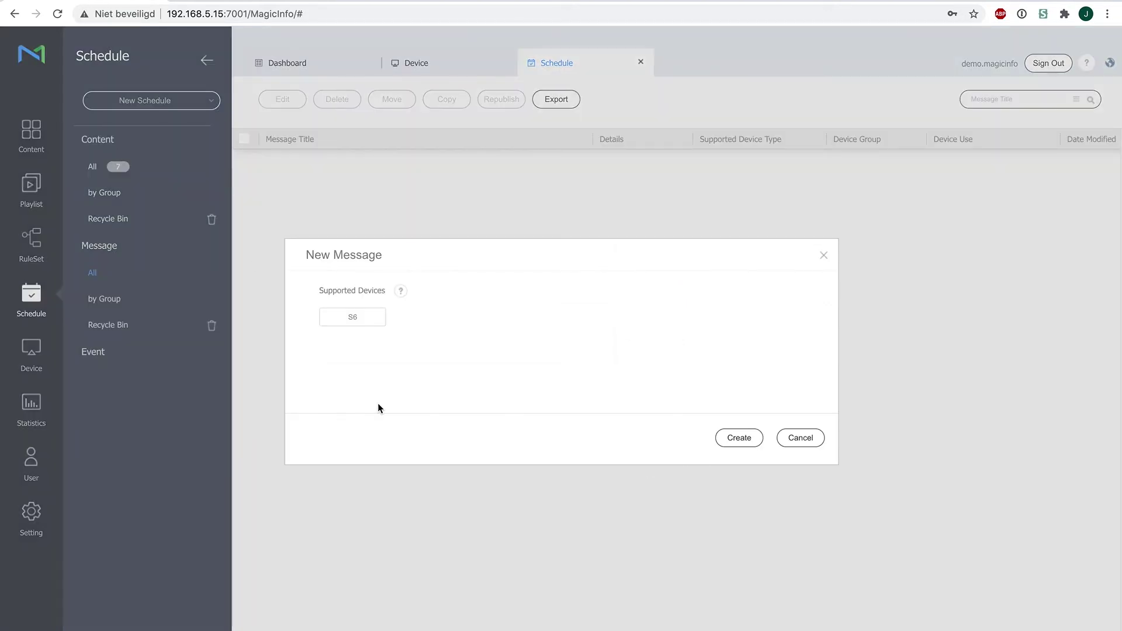
left_click(358, 317)
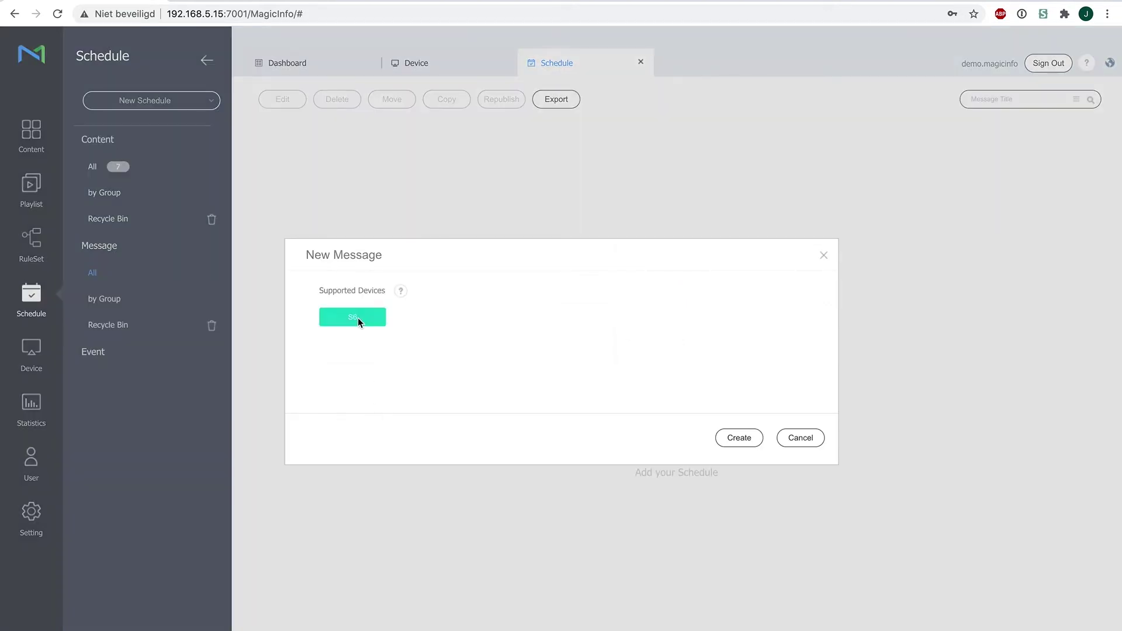
left_click(741, 442)
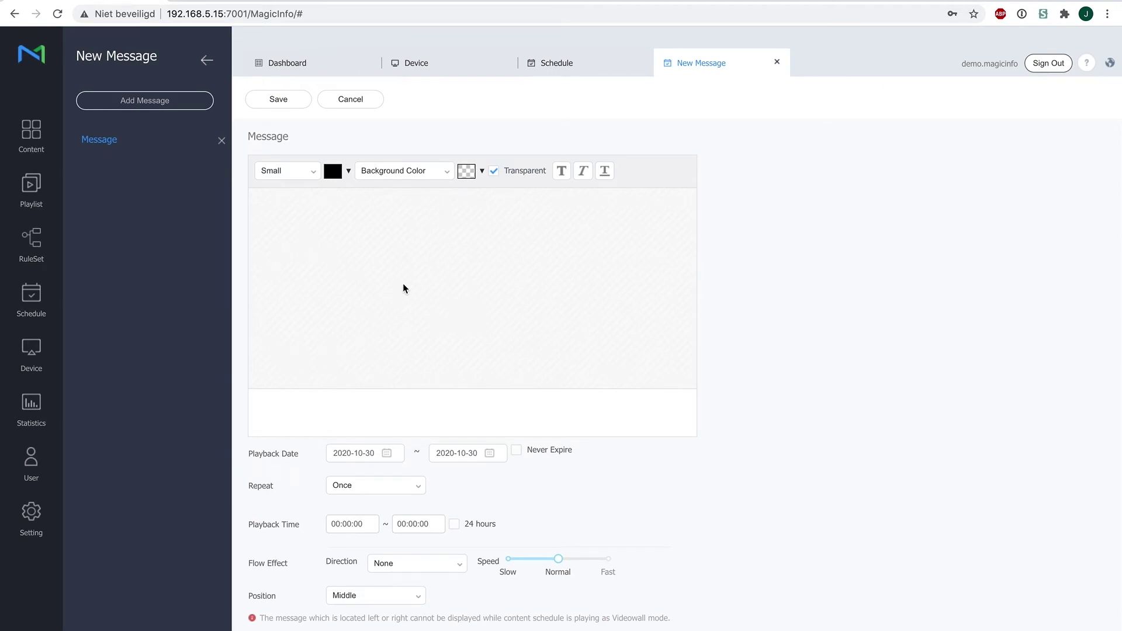
- Paste the colleague's sick-day out-of-office announcement and set its text size to Medium
left_click(356, 416)
type("James is sick and will be out of the office today")
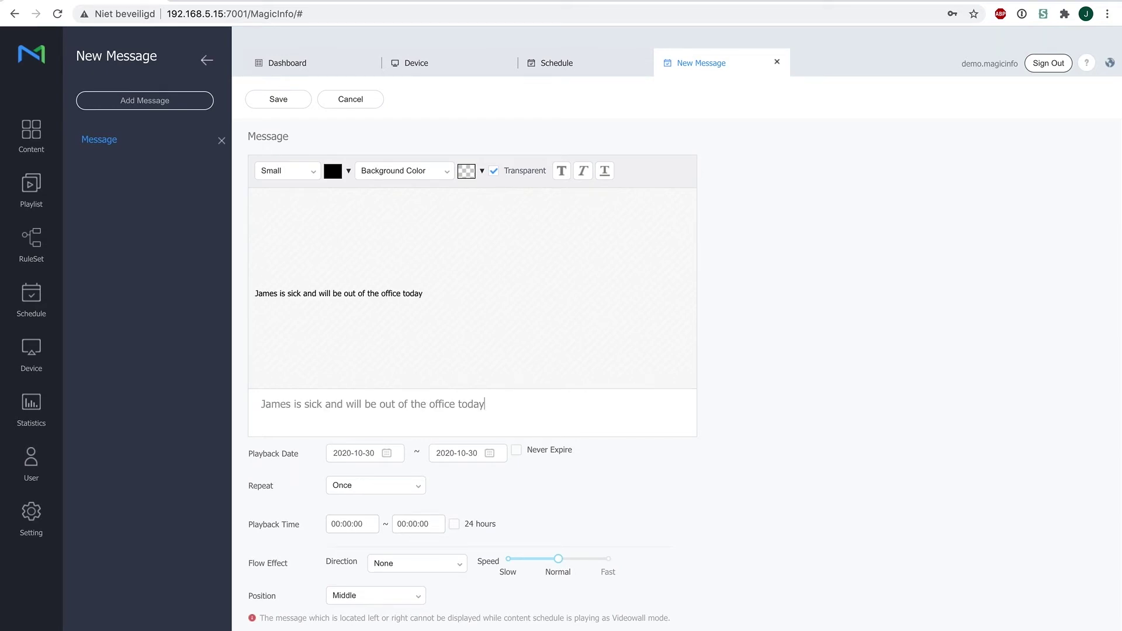
key("super+a")
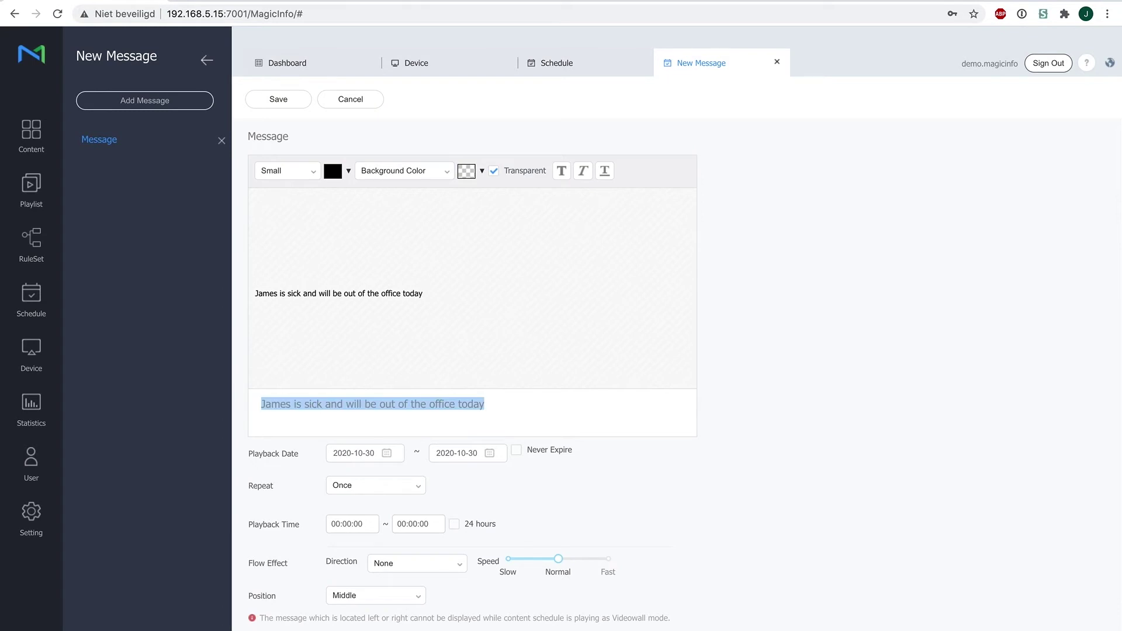
left_click(308, 174)
left_click(294, 214)
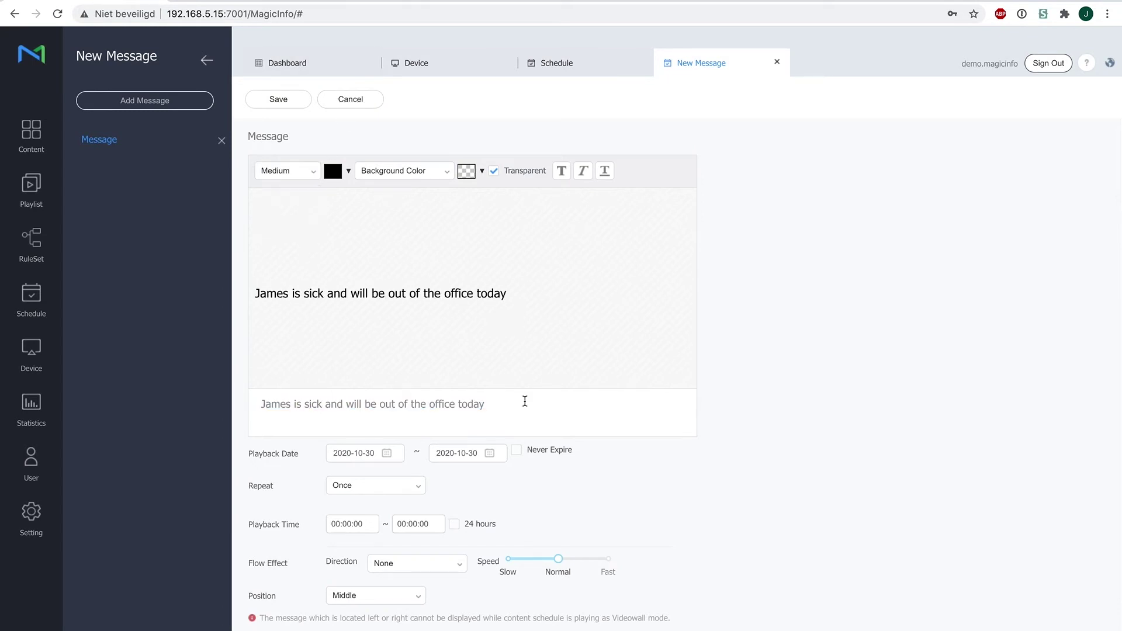
key("super+a")
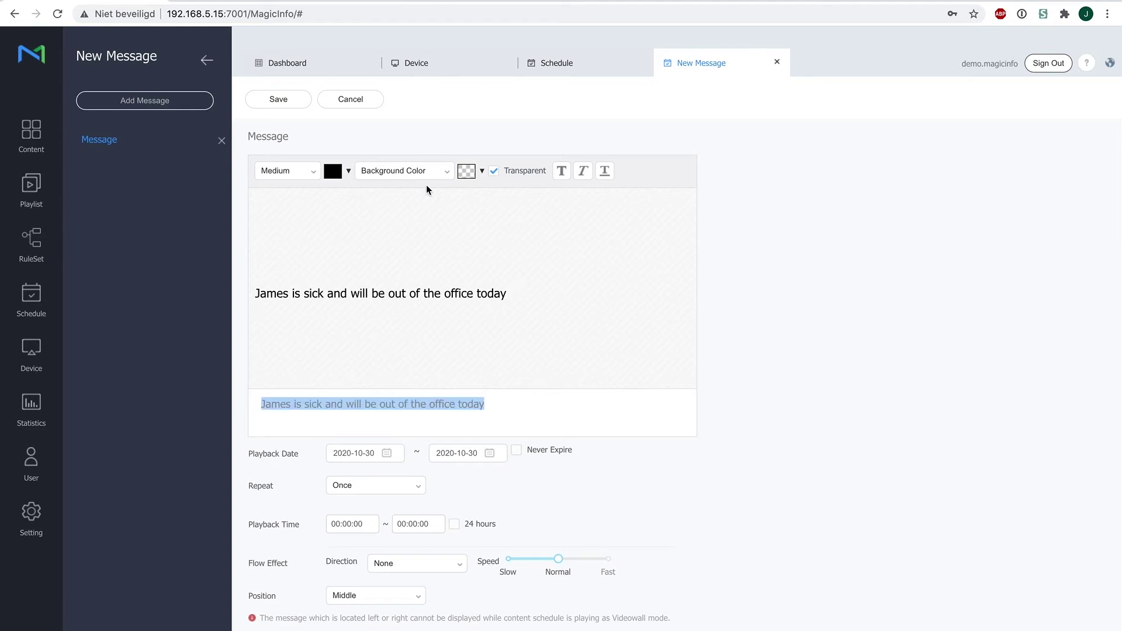
- Make the message text white on a transparent background
left_click(339, 182)
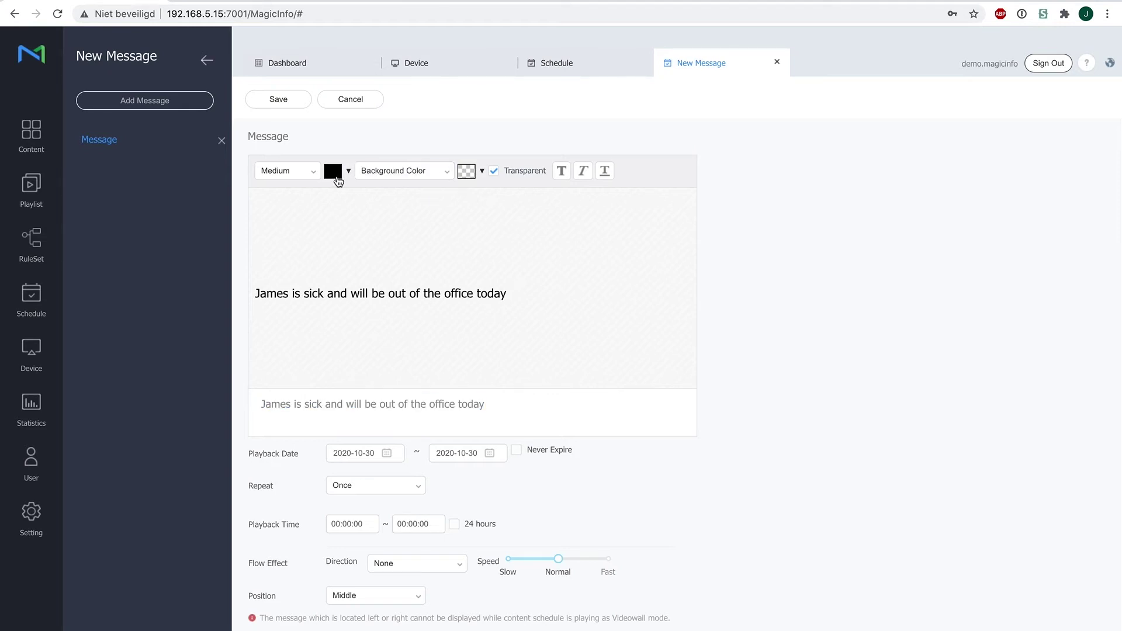
left_click(505, 181)
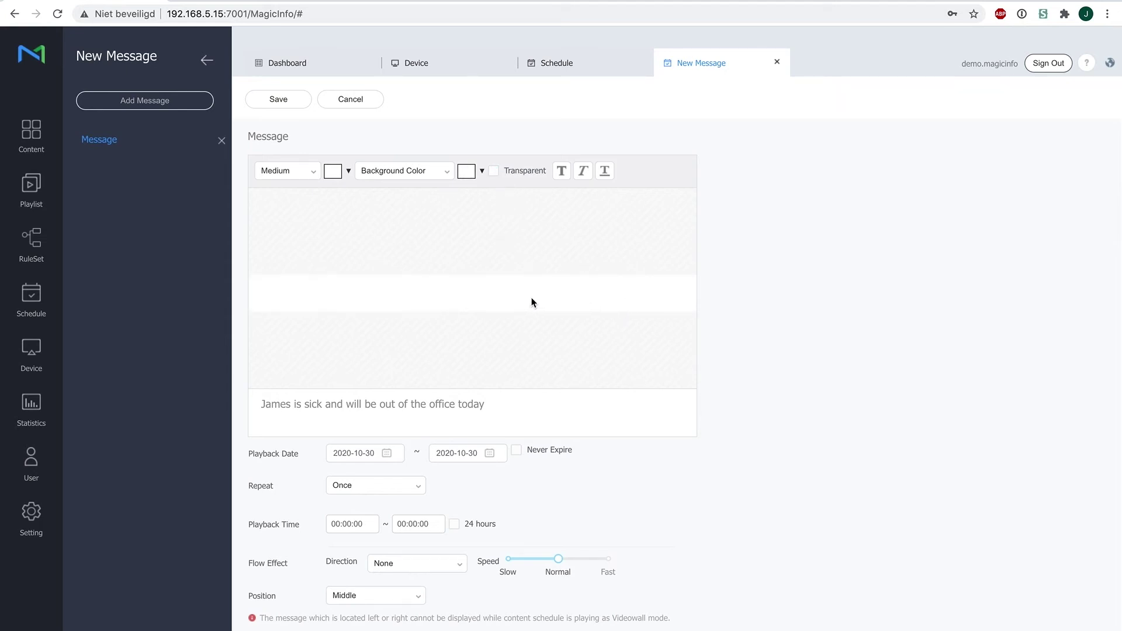
left_click(496, 173)
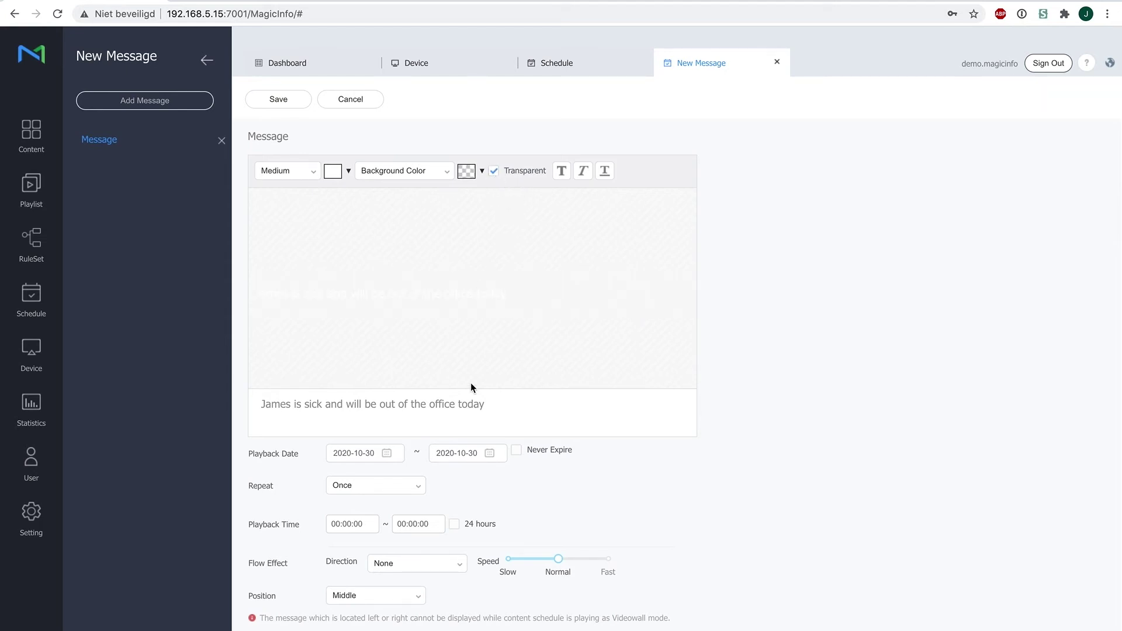
- Position the message at the Bottom of the screen
left_click(363, 601)
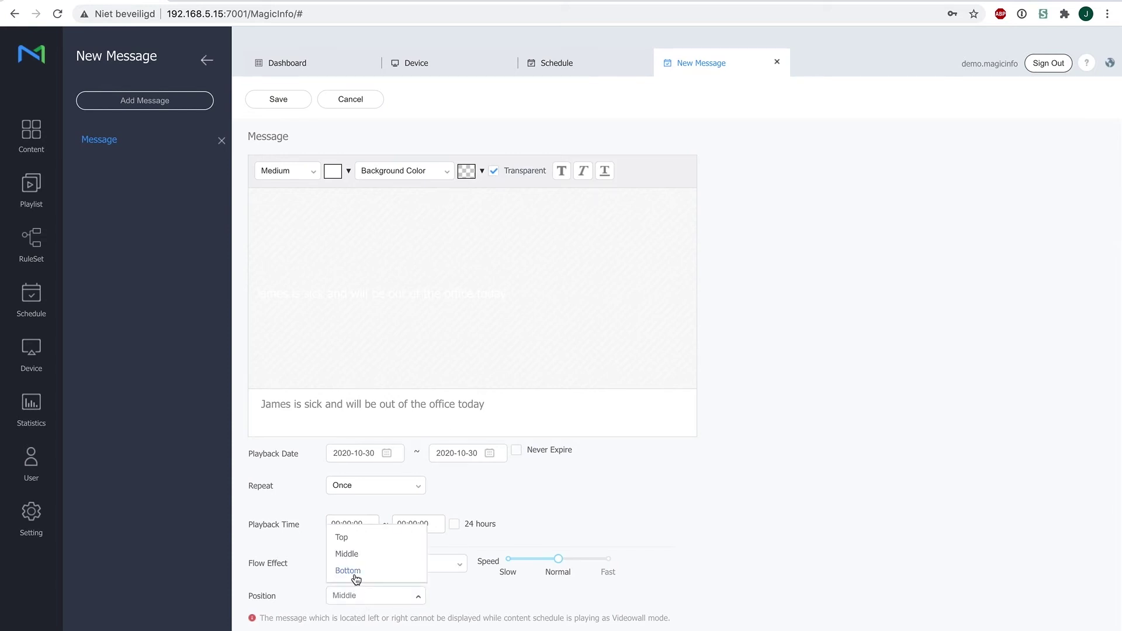
left_click(354, 573)
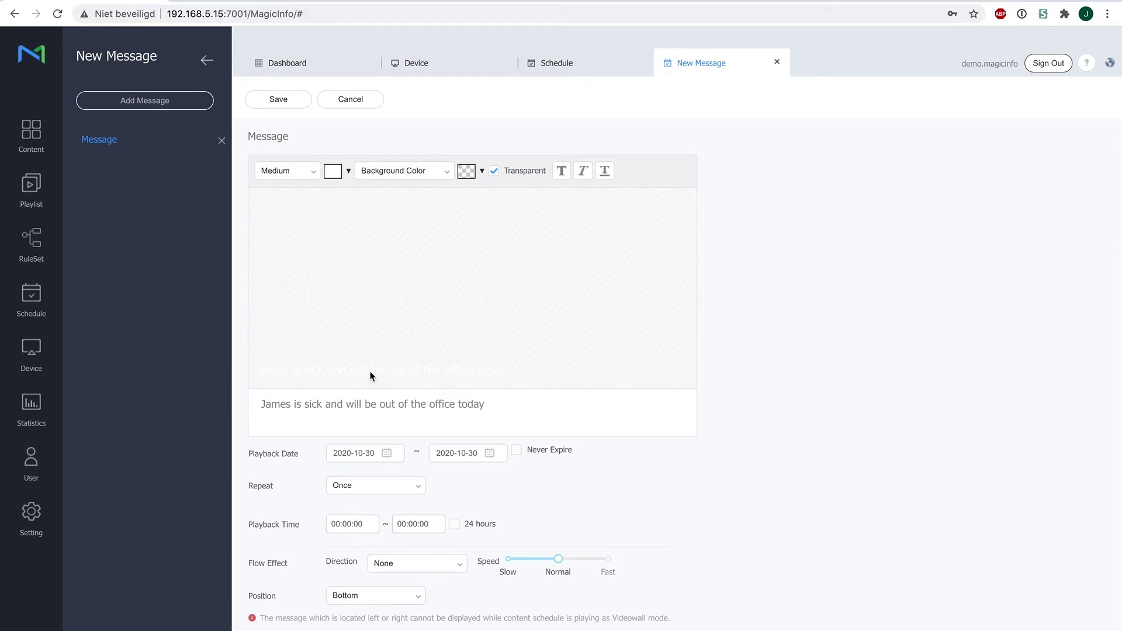
left_click(356, 598)
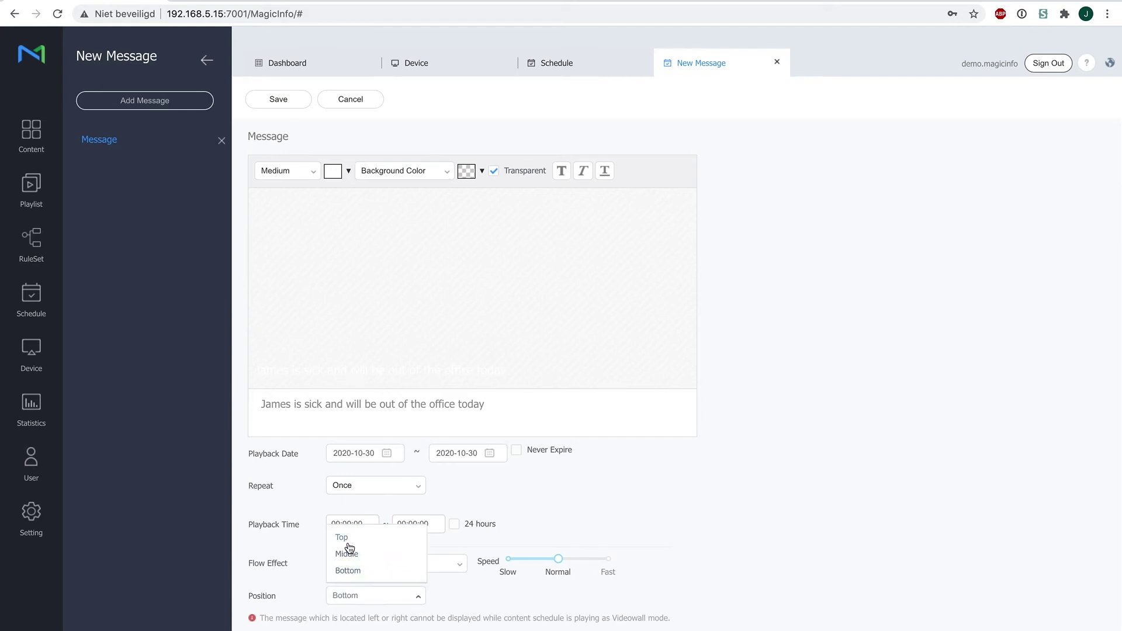
left_click(539, 489)
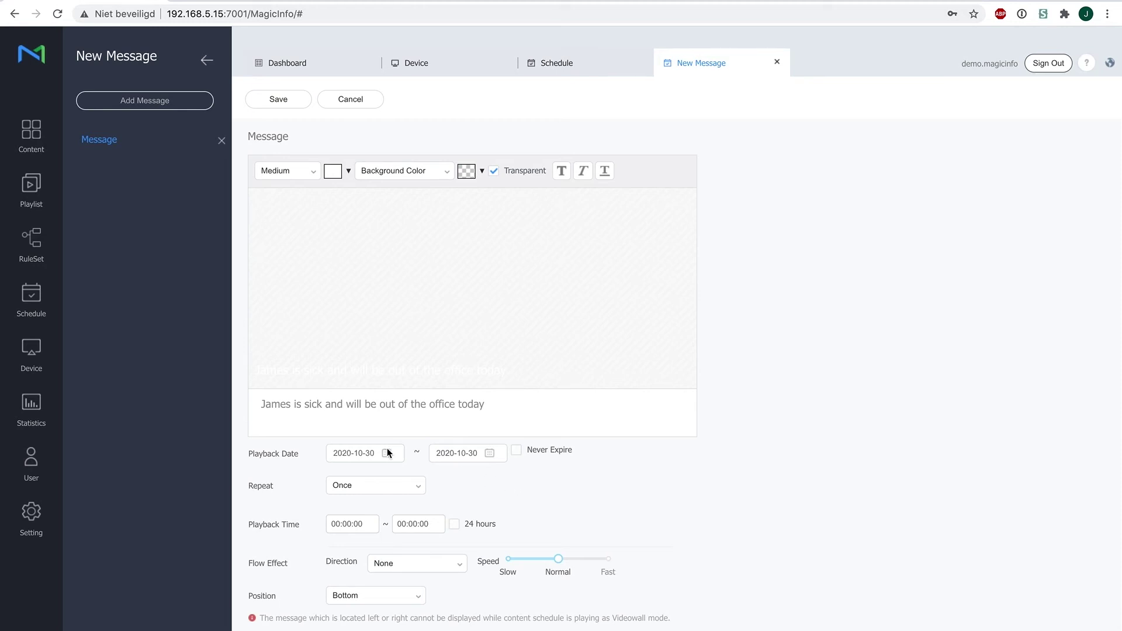
- Set the message to Never Expire with playback ending at 00:09:00
left_click(516, 450)
left_click(415, 526)
scroll(442, 570, "down", 2)
scroll(443, 569, "down", 2)
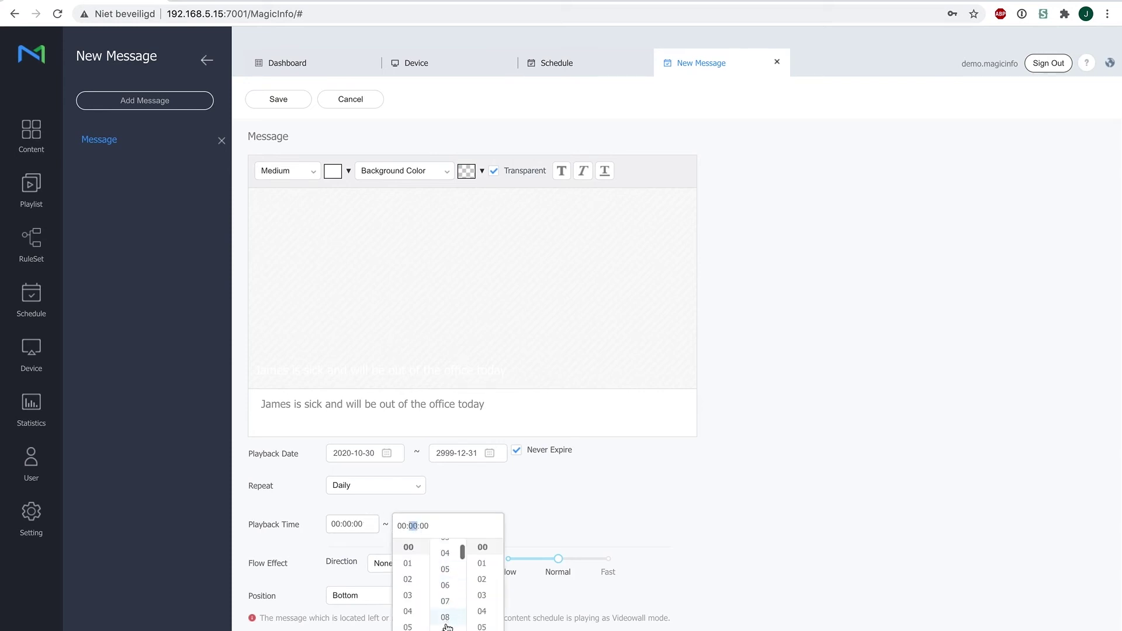
left_click(445, 600)
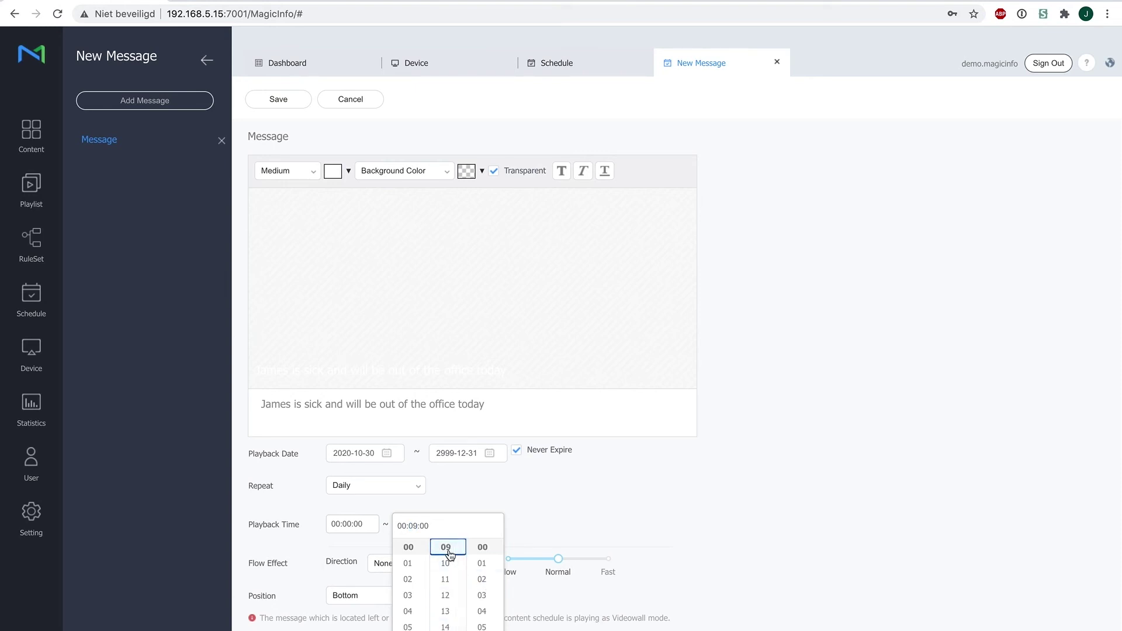
left_click(577, 501)
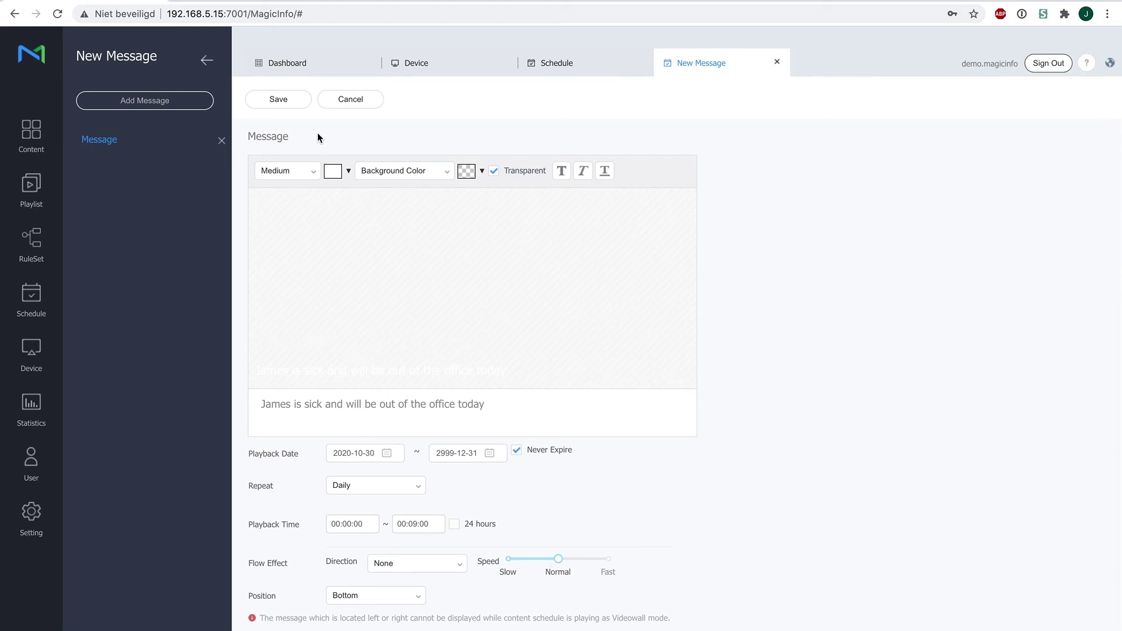
- Save the message titled 'Sick' in the default Demo message group
left_click(279, 99)
triple_click(537, 272)
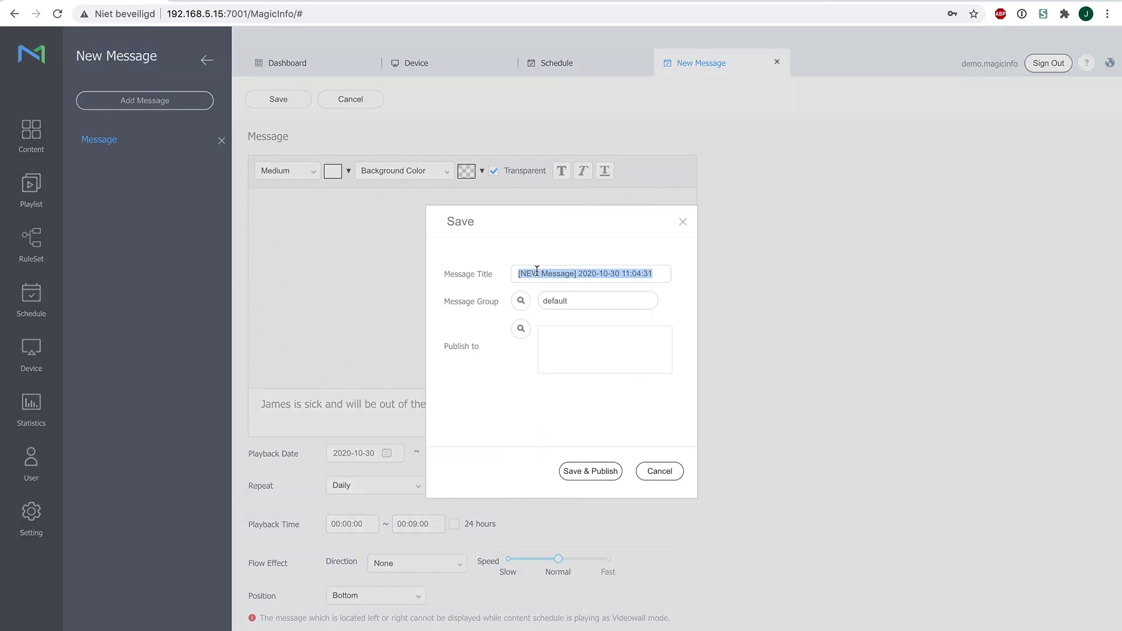
type("Sick")
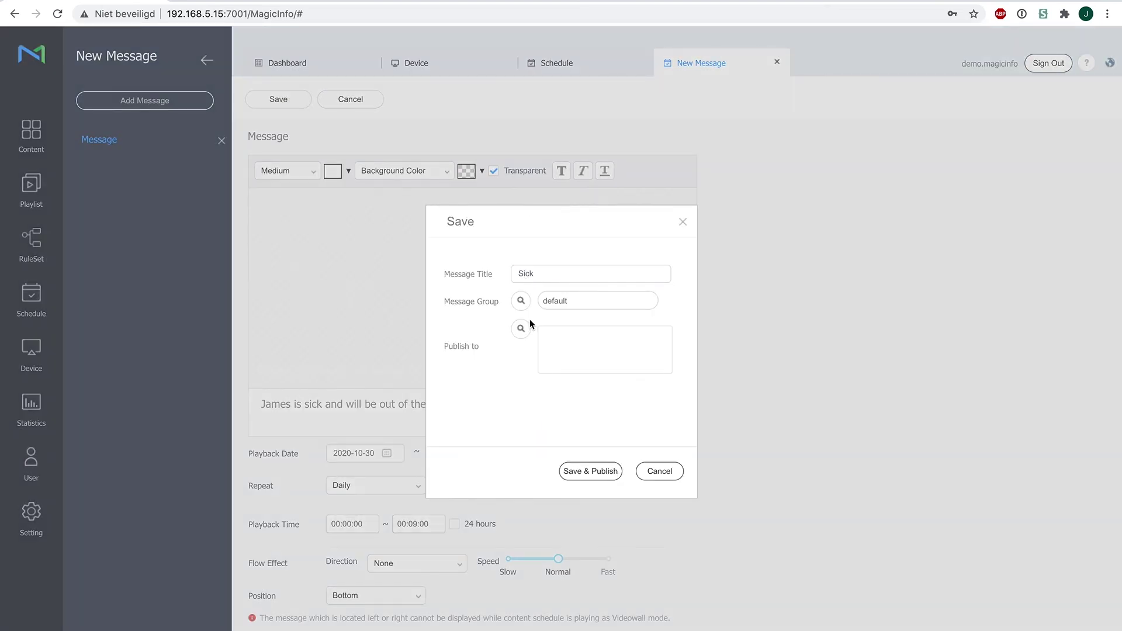
left_click(522, 303)
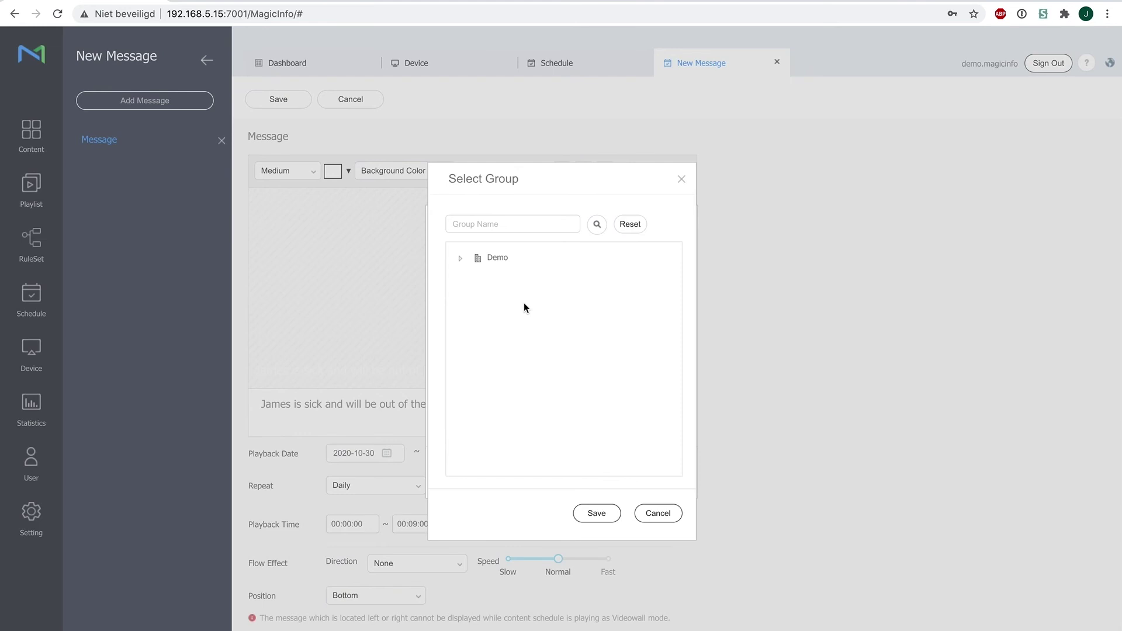
left_click(460, 258)
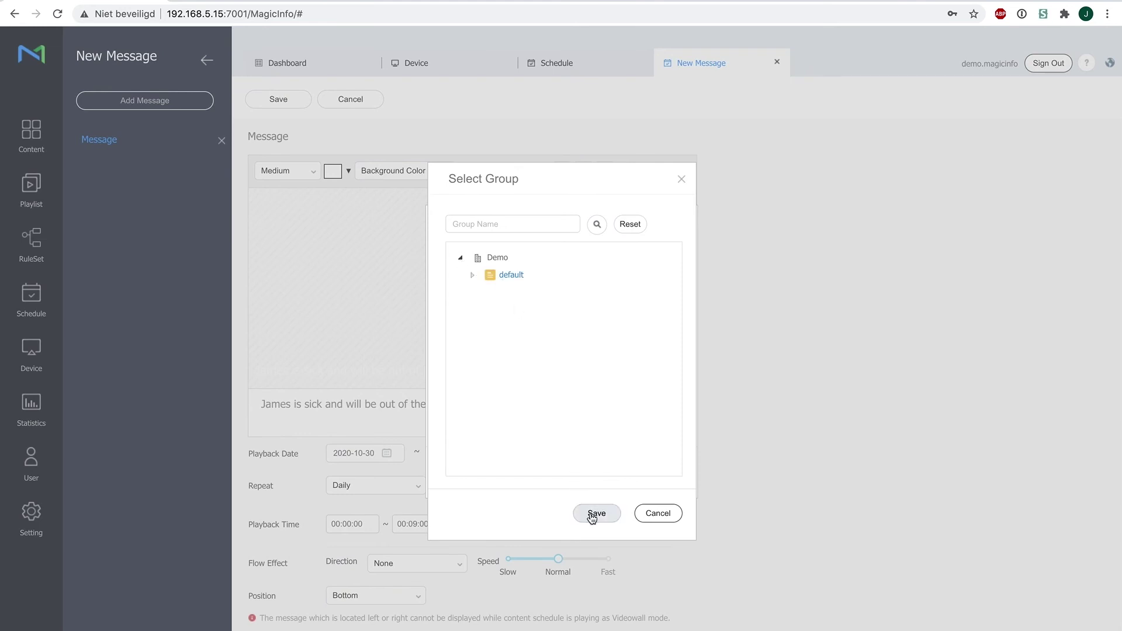
left_click(594, 513)
- Publish the Sick message to the Single device group
left_click(461, 257)
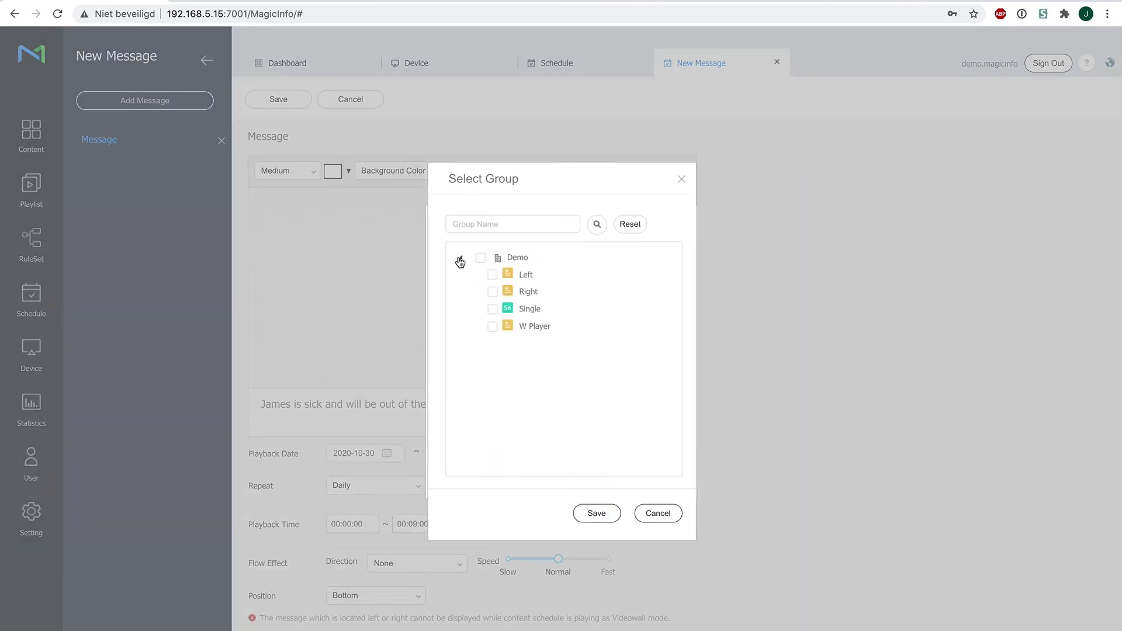
left_click(492, 310)
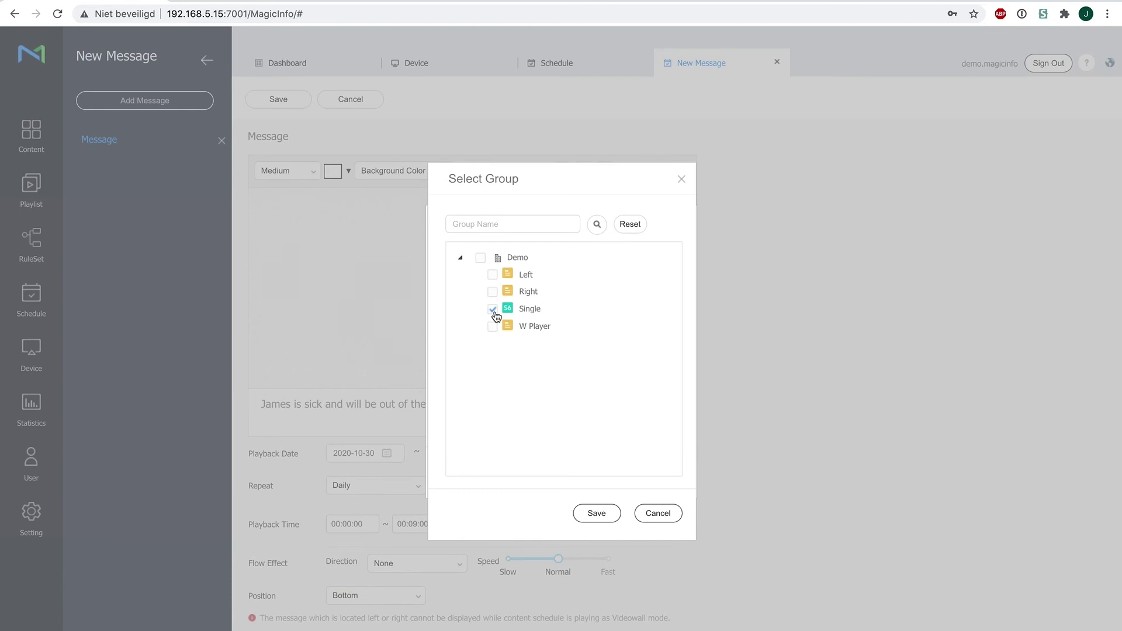
left_click(595, 514)
left_click(597, 475)
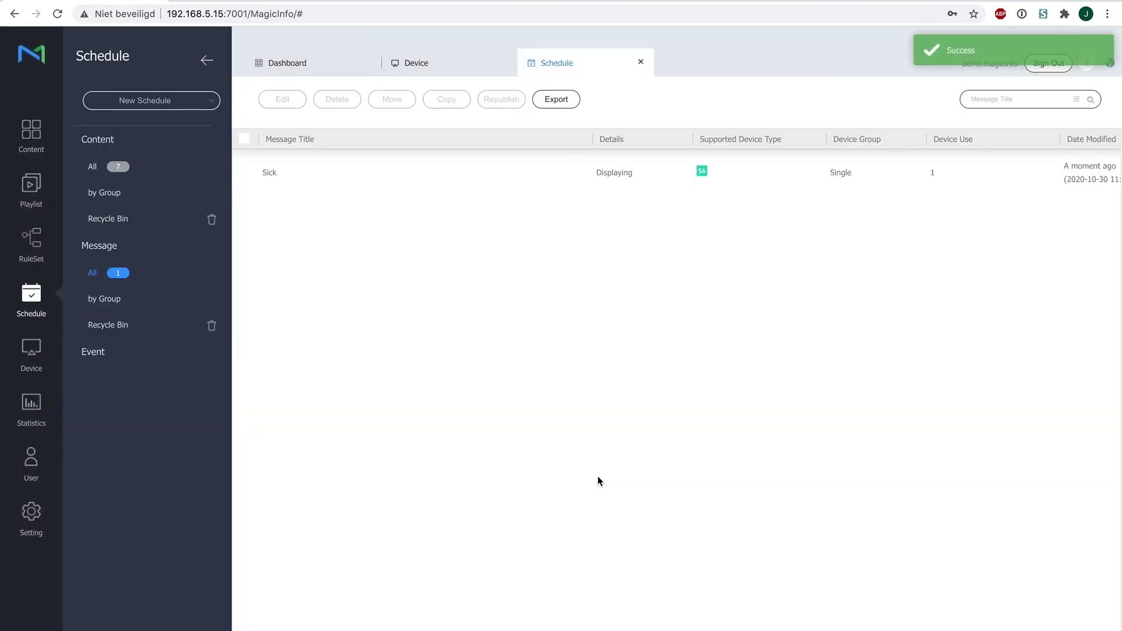
- View the 43inch_S6 display's live screen through Remote Control in its device details
left_click(29, 356)
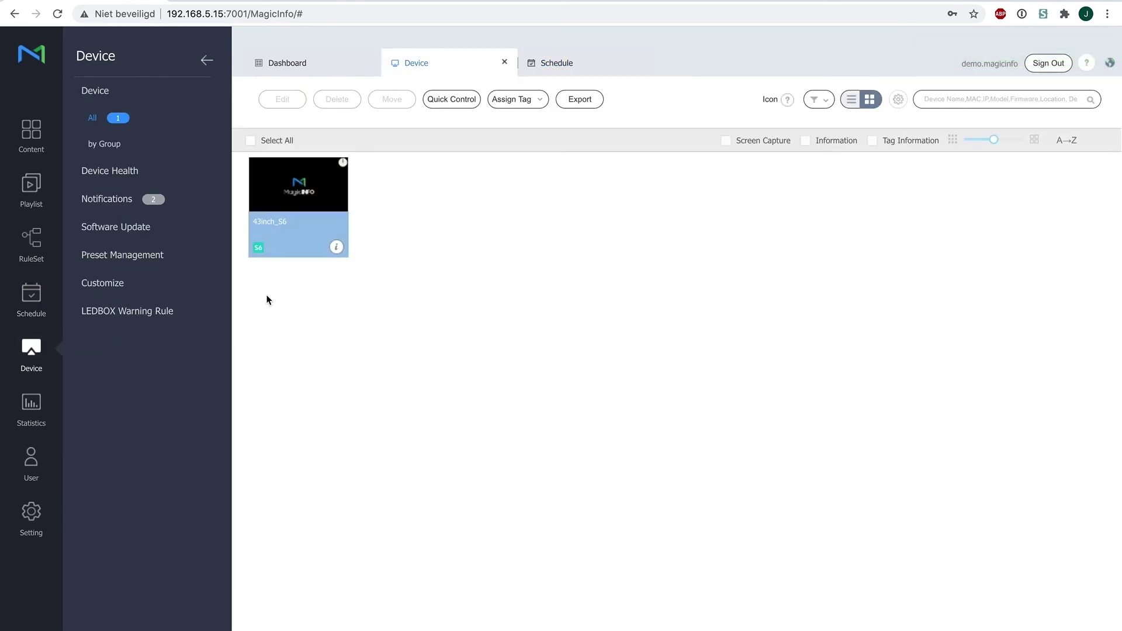
left_click(338, 248)
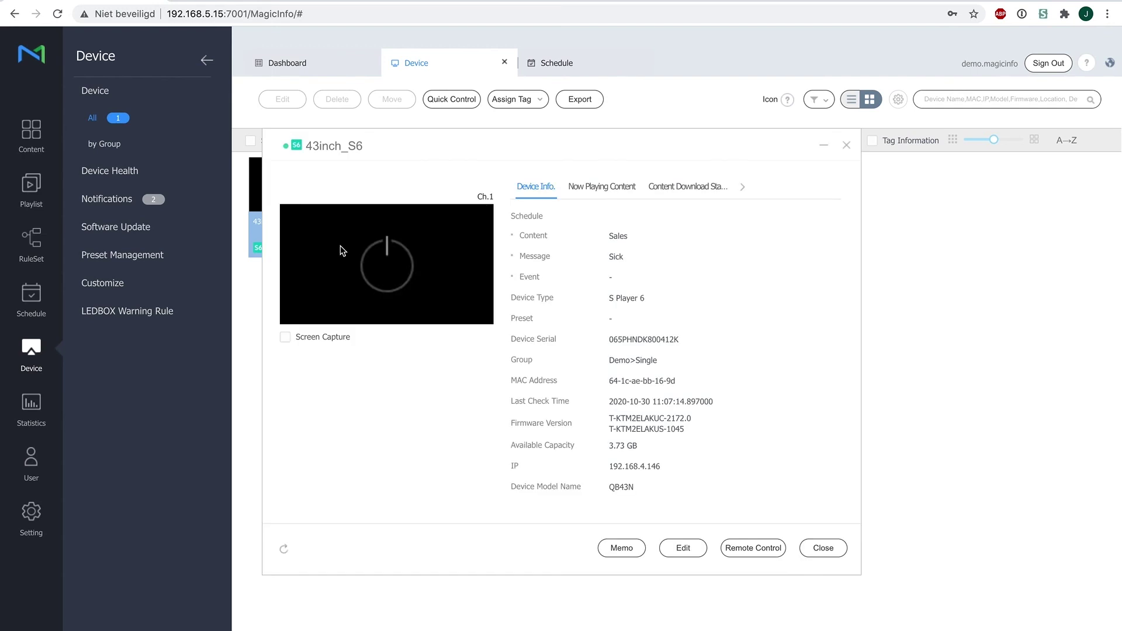
left_click(749, 549)
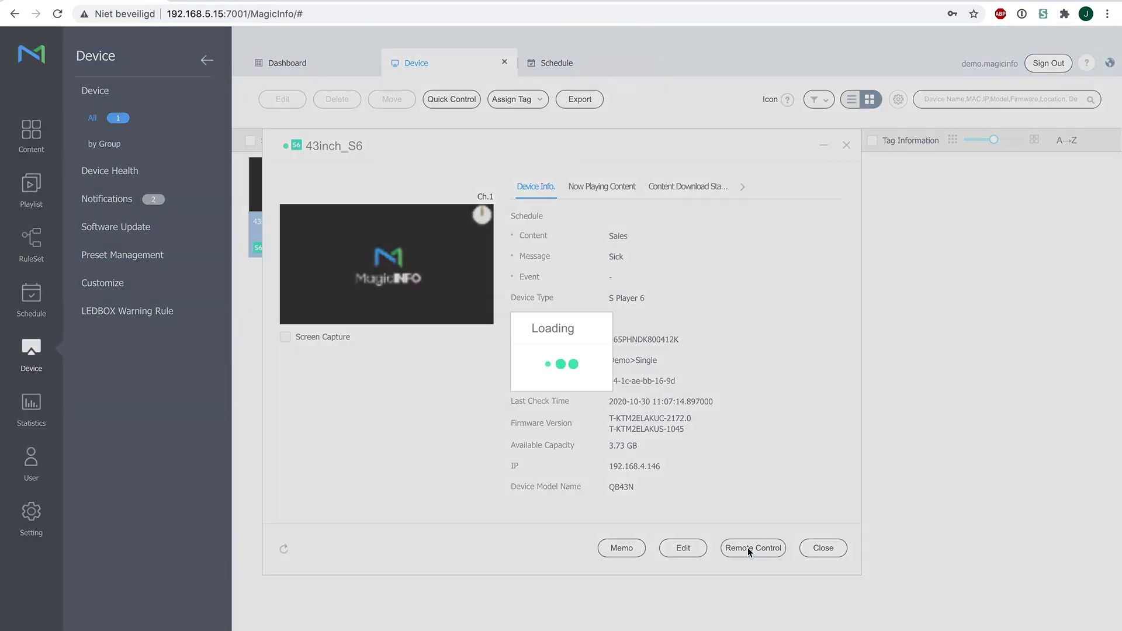